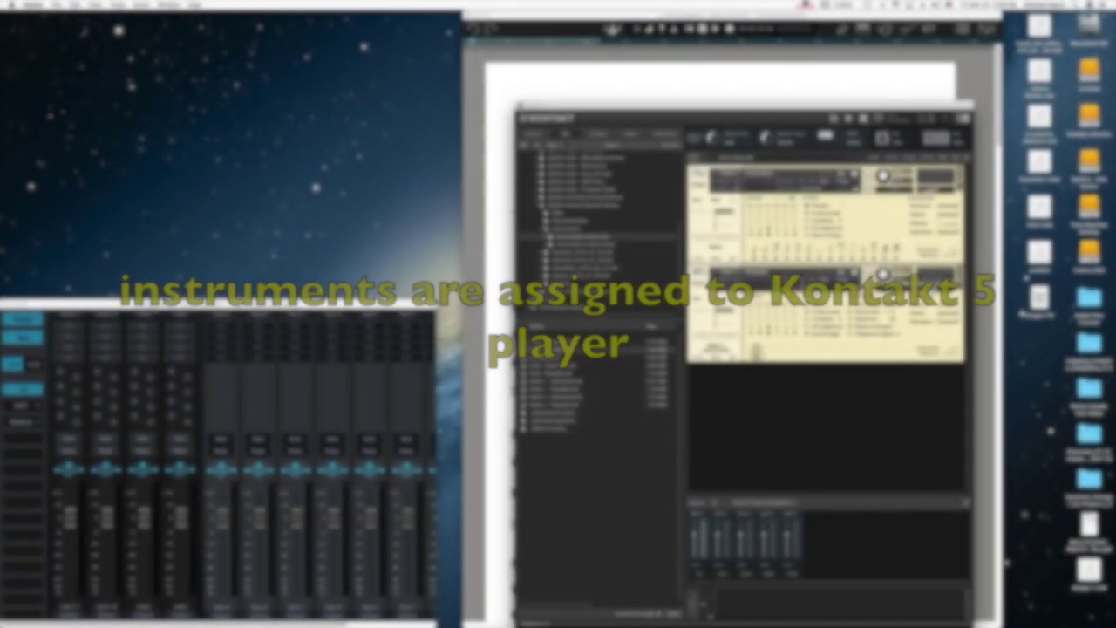
Show the Viola's Individual and Playable patches in the Kontakt player.
left_click(153, 318)
Bring the Chaconne score to the front, play its opening bar, then stop.
left_click(710, 34)
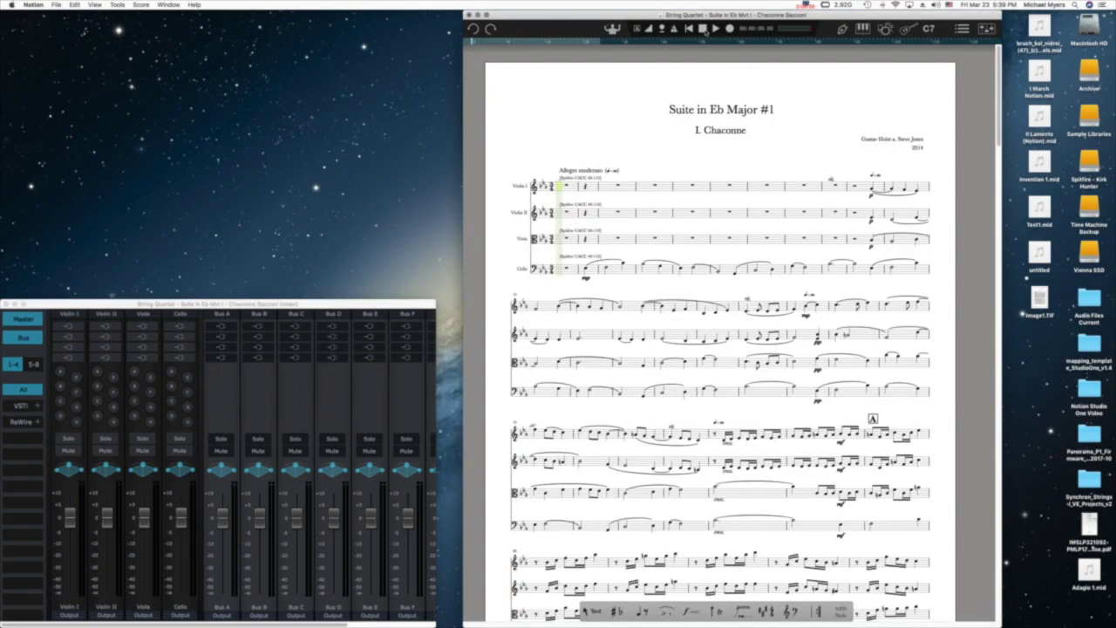
left_click(715, 29)
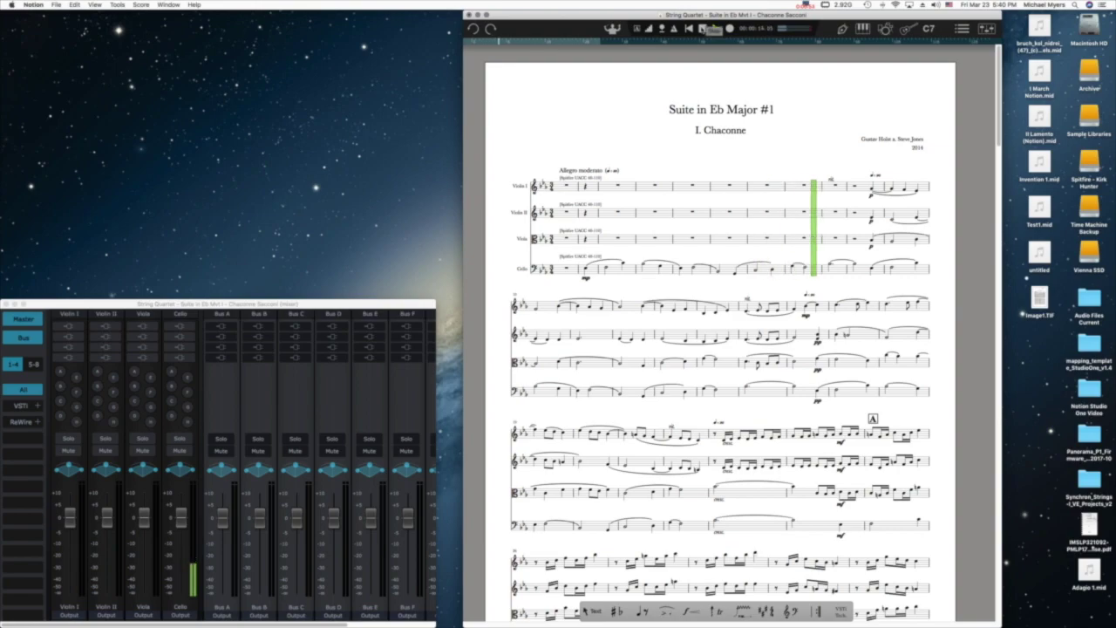
left_click(703, 29)
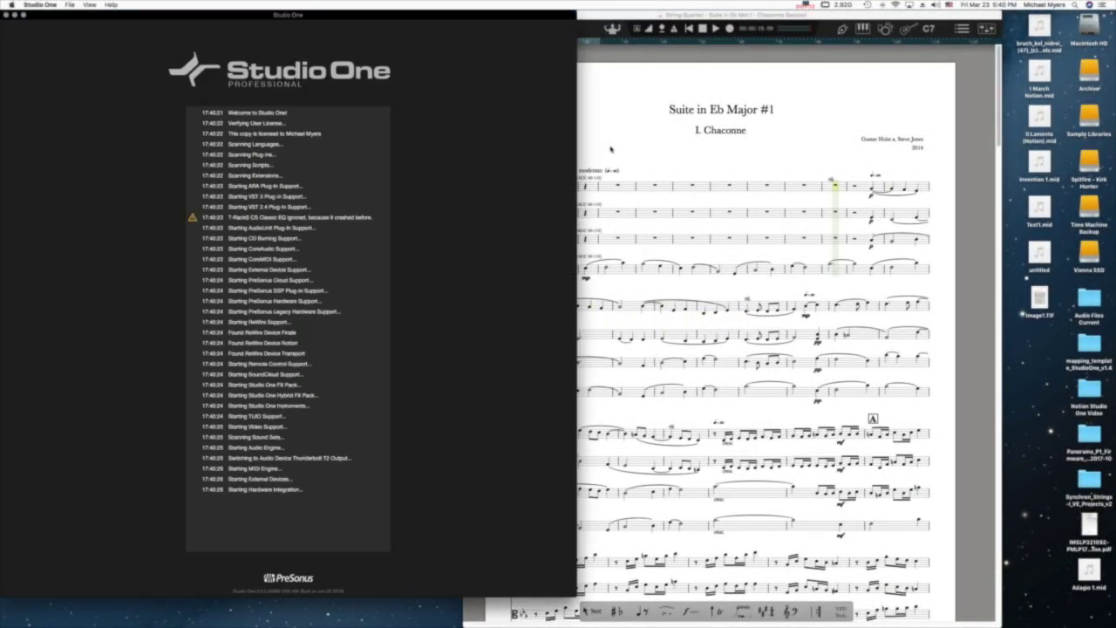
Move the Notion score window beside Studio One's start page and open Notion's File menu.
left_click_drag(648, 15, 763, 15)
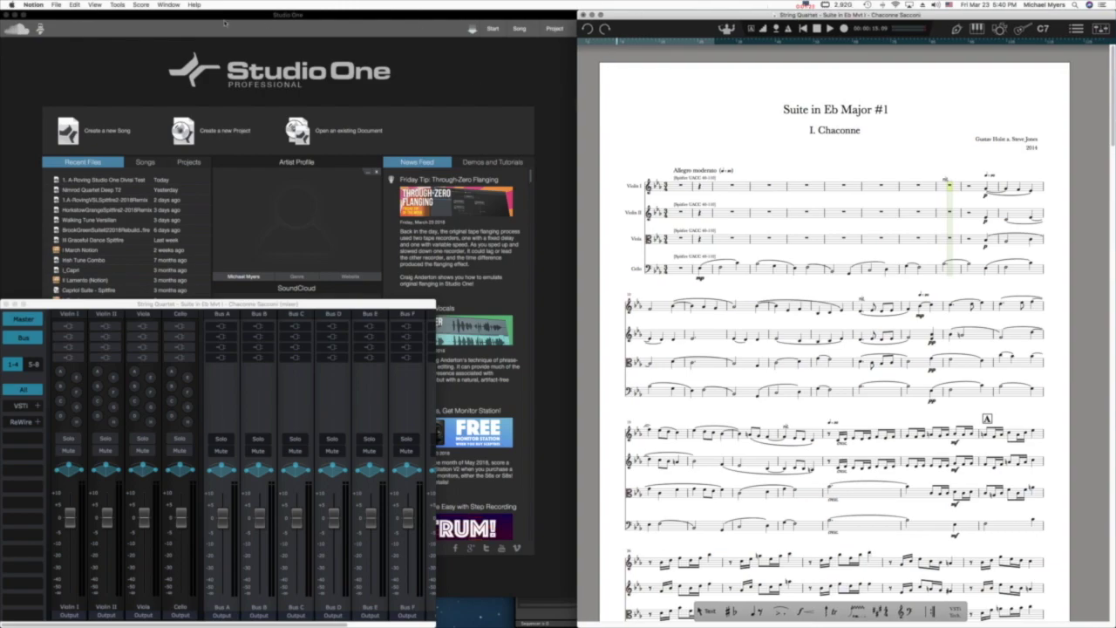
left_click(56, 5)
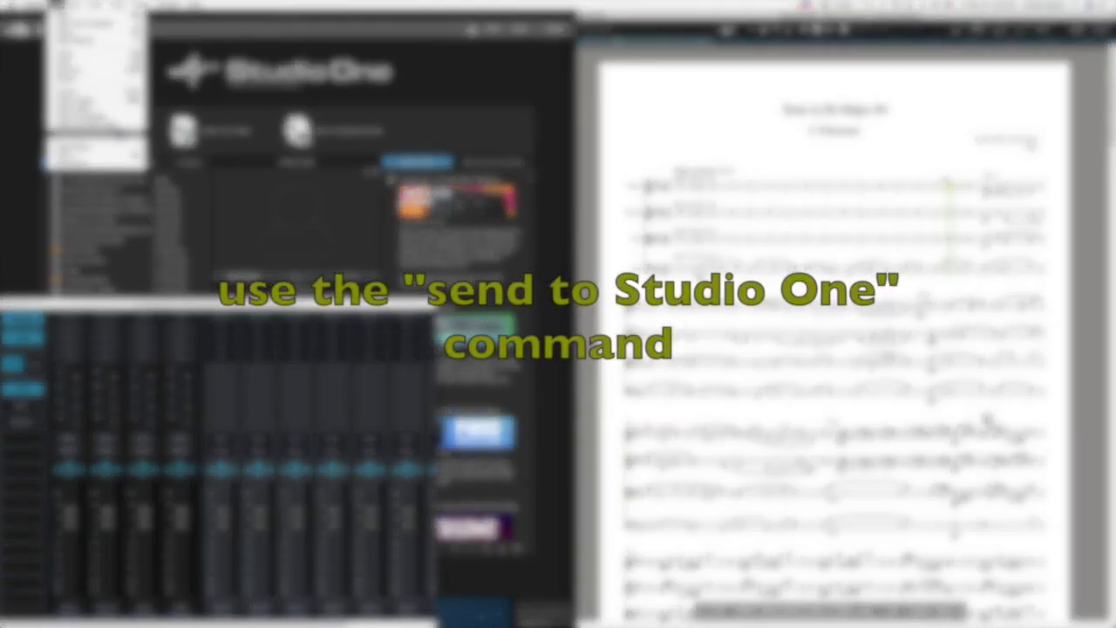
Send the quartet's notes to Studio One as instrument tracks merged into the open song.
left_click(116, 136)
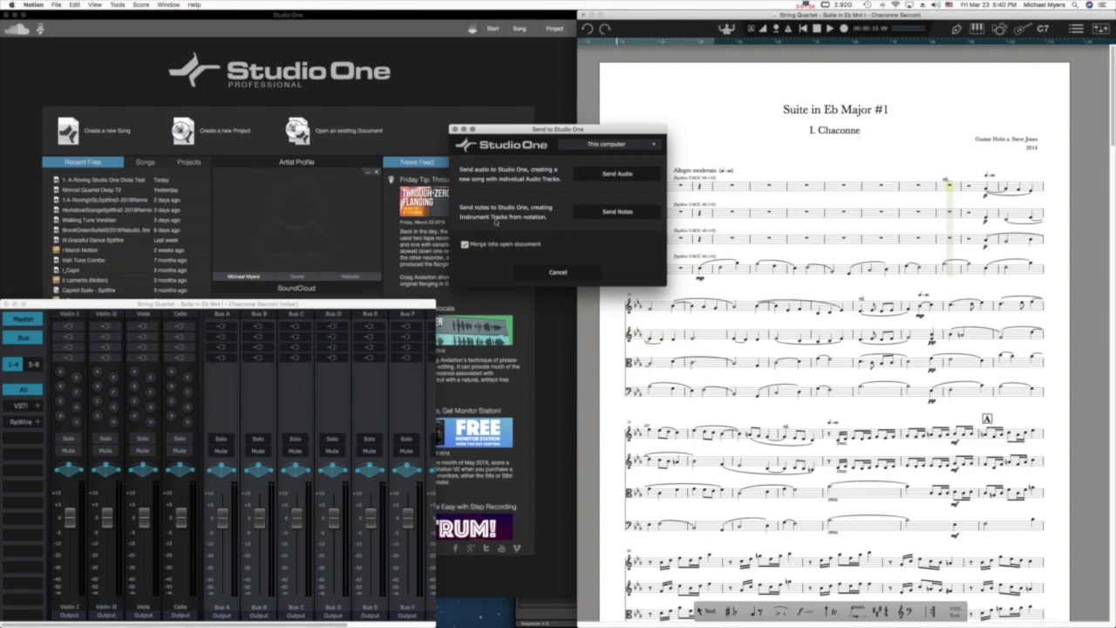
left_click(610, 212)
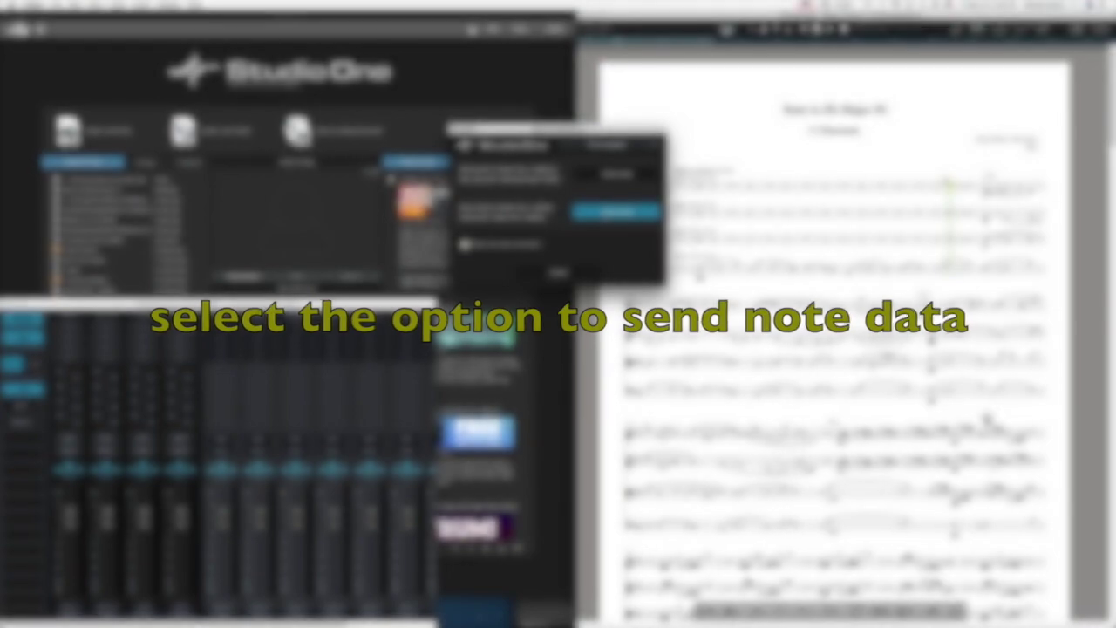
left_click(605, 213)
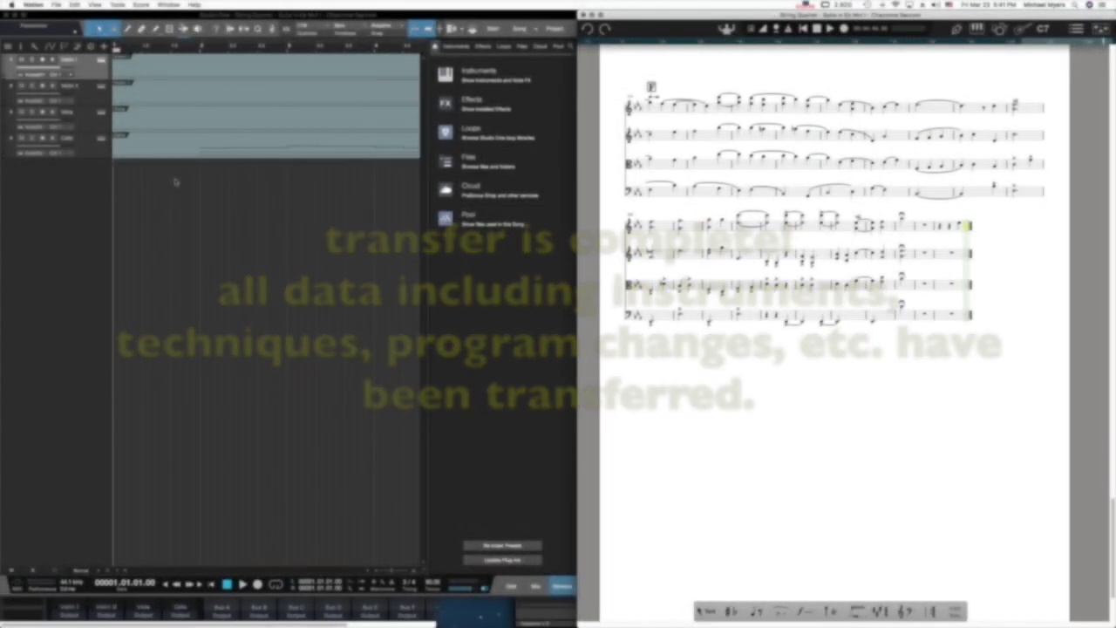
Check the Violin I and II Kontakt instruments, then play and stop the transferred quartet.
left_click(100, 61)
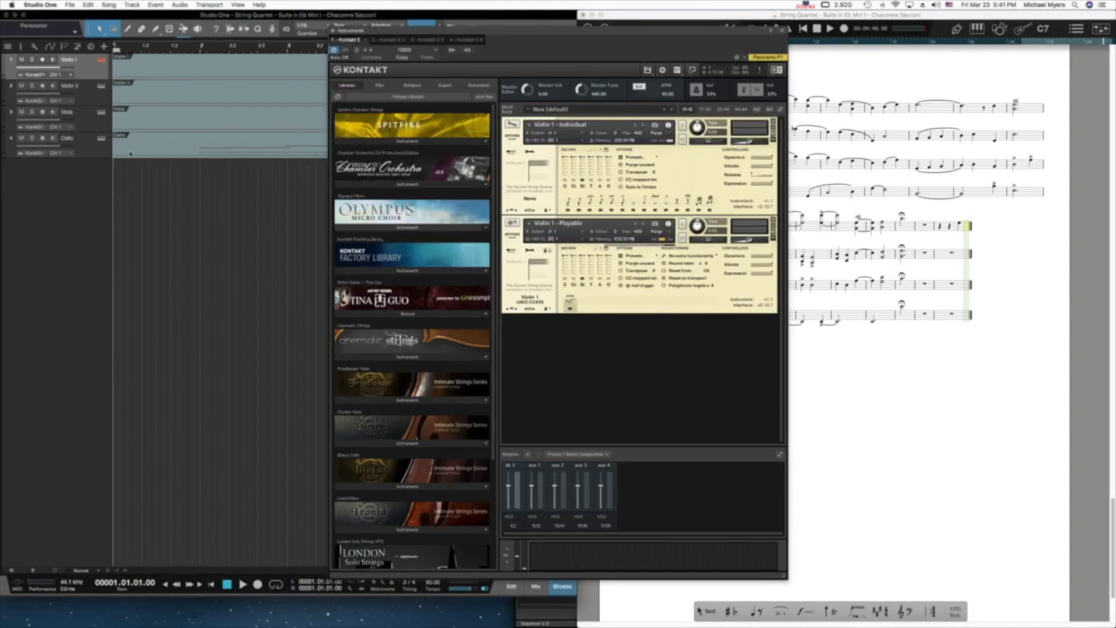
left_click(101, 87)
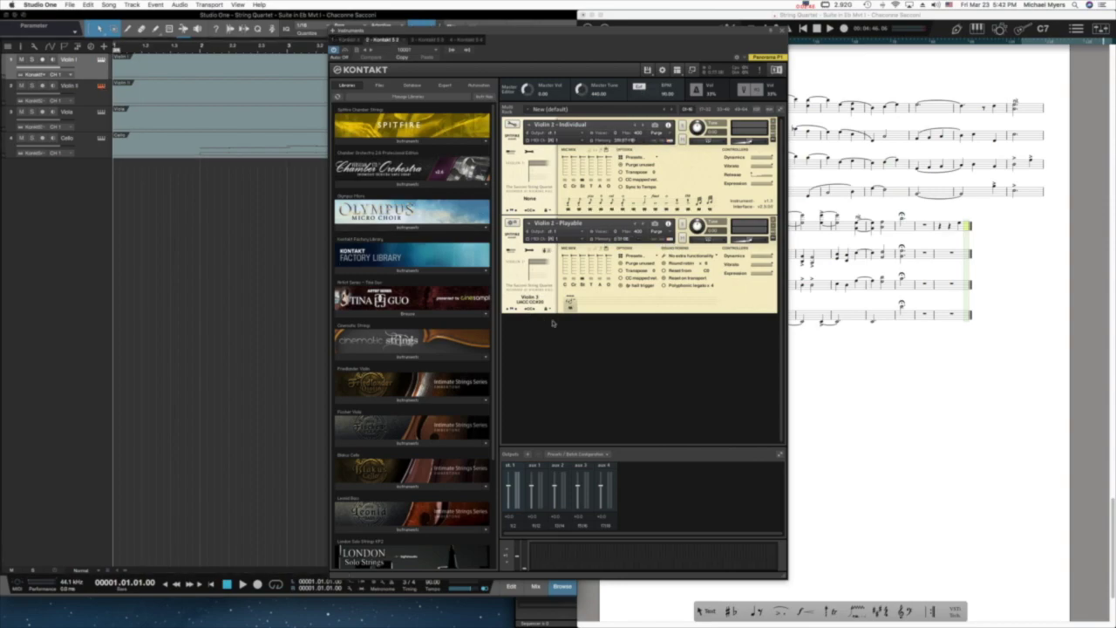
key("super+w")
left_click(242, 584)
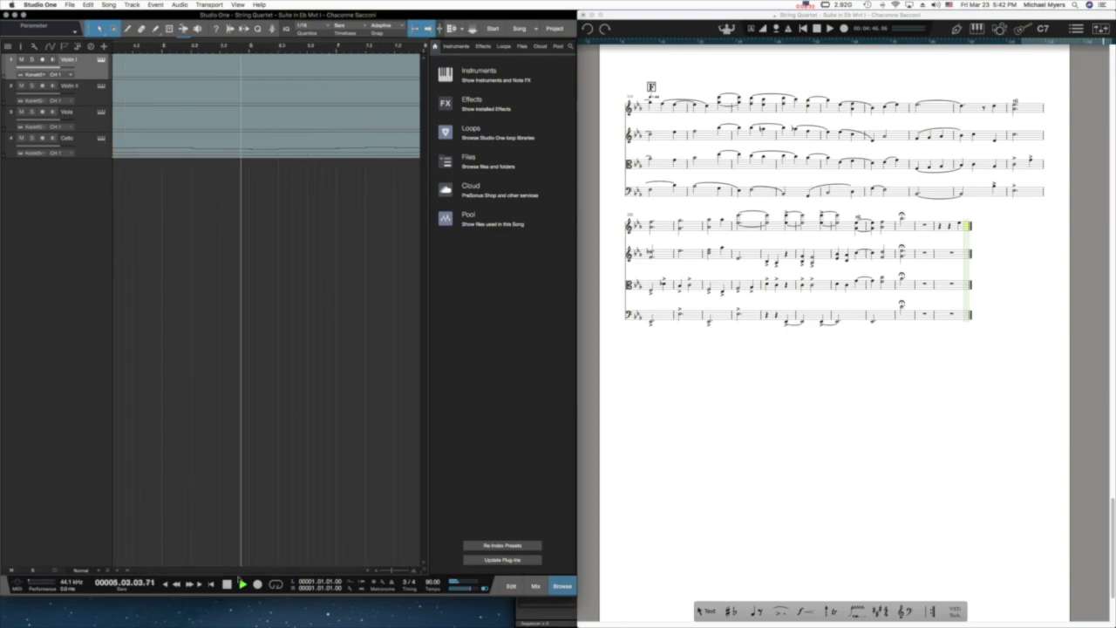
key("space")
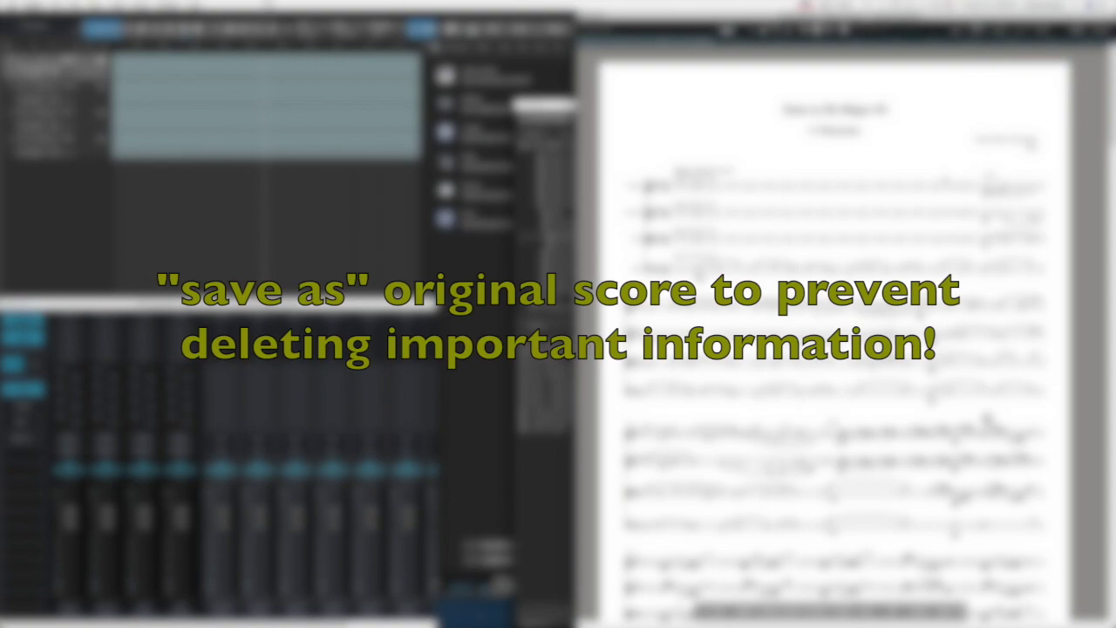
Save a copy of the score with 'Sacconi' replaced by 'Rewire' in its file name.
left_click(58, 6)
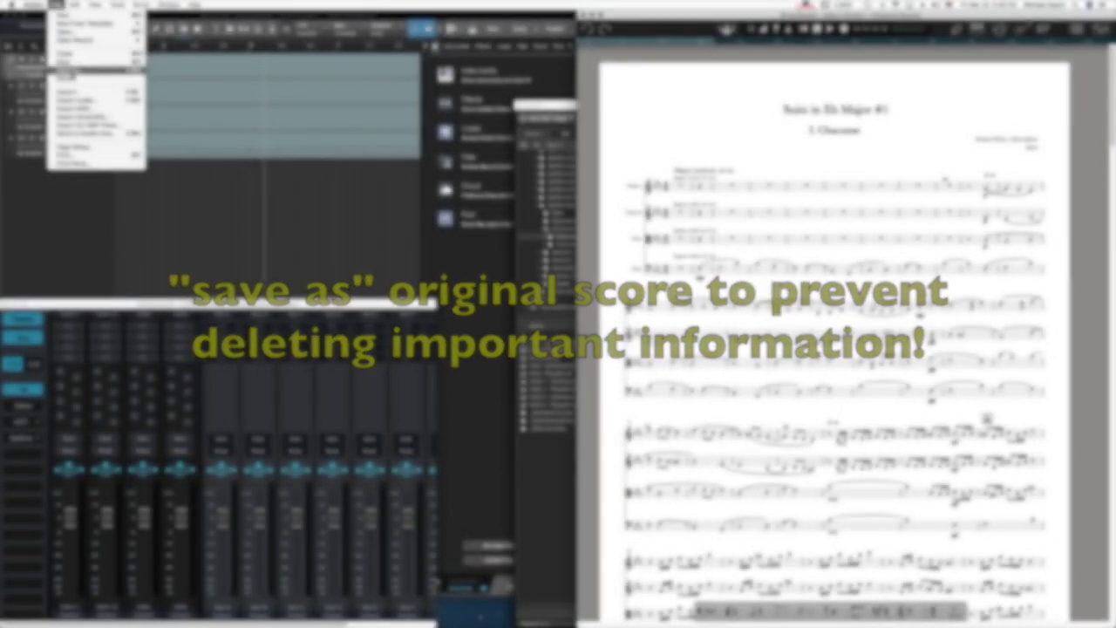
left_click(72, 76)
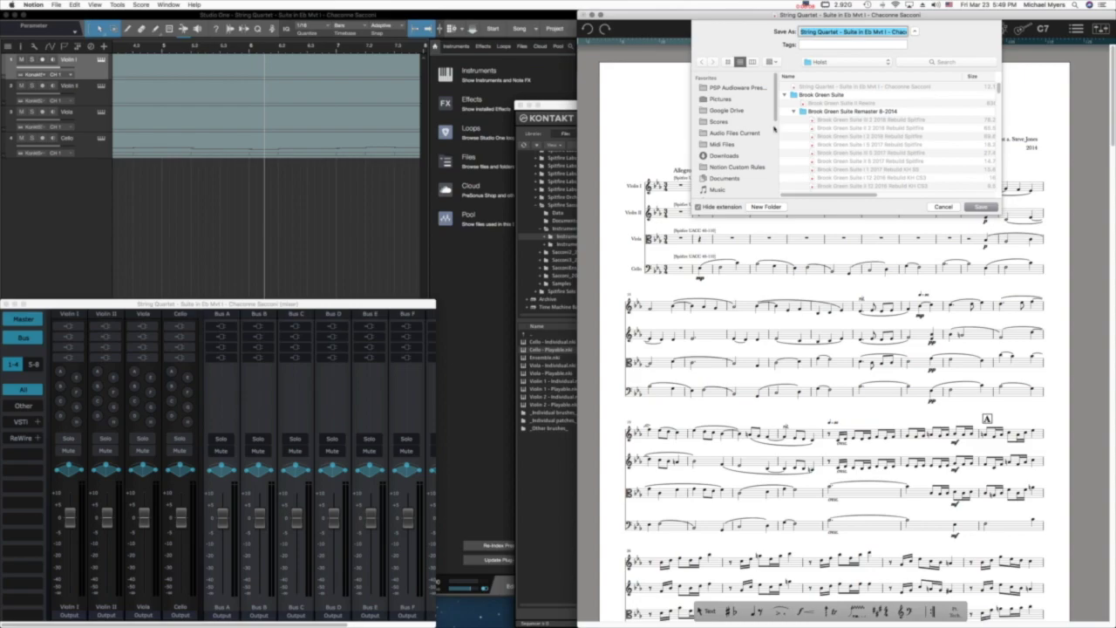
left_click(891, 31)
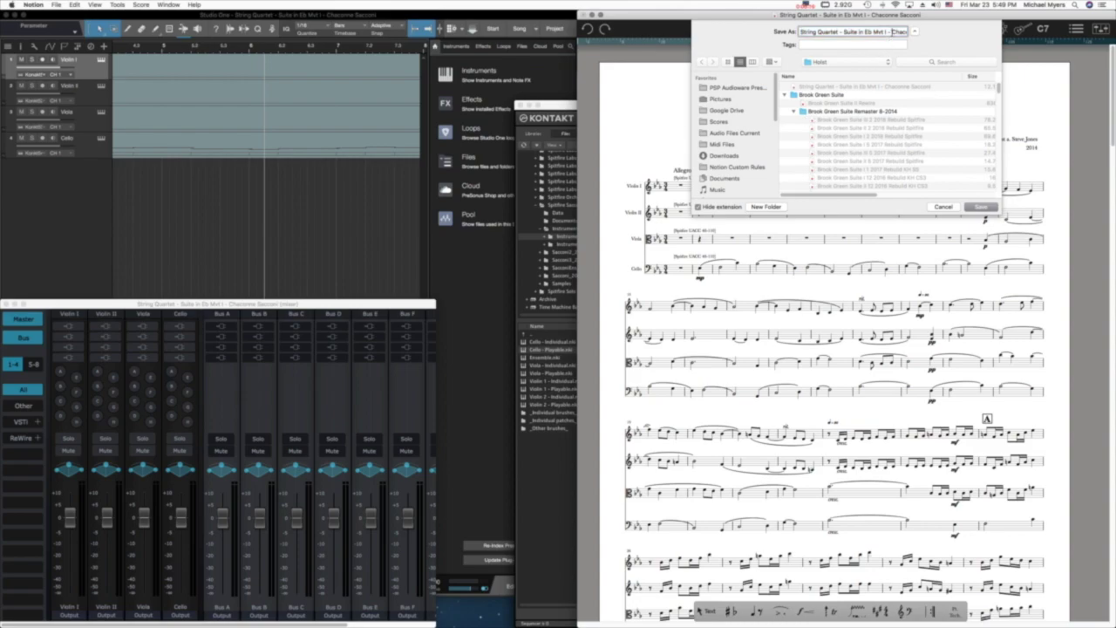
left_click_drag(893, 32, 919, 34)
double_click(896, 32)
type("Rewire")
left_click(979, 206)
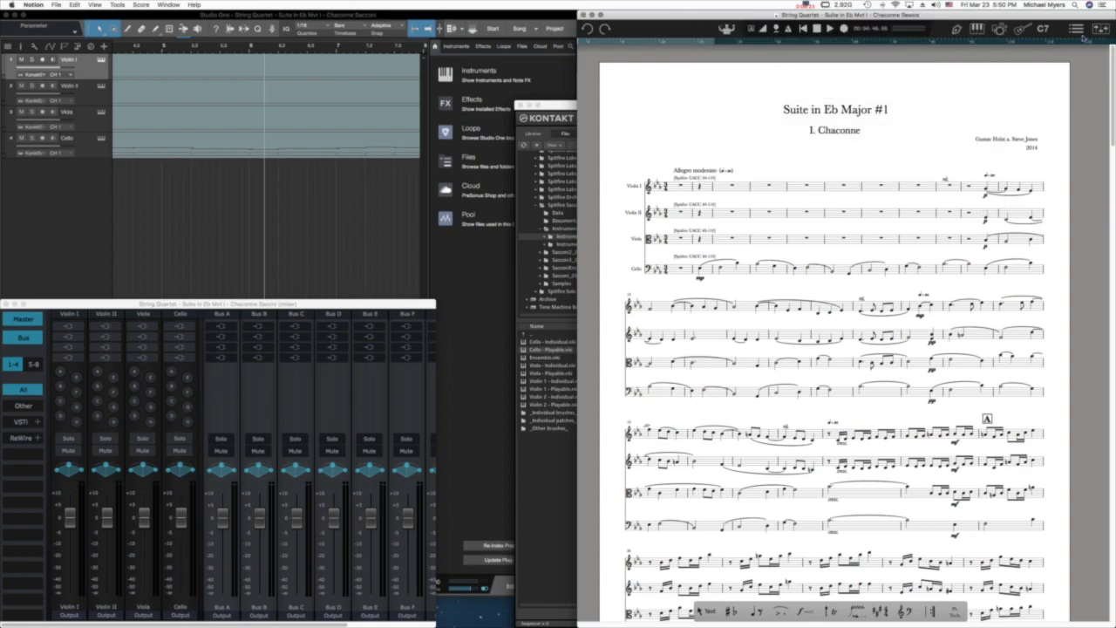
Assign Notion Instruments to the string parts and mute the Master channel in the mixer.
left_click(727, 29)
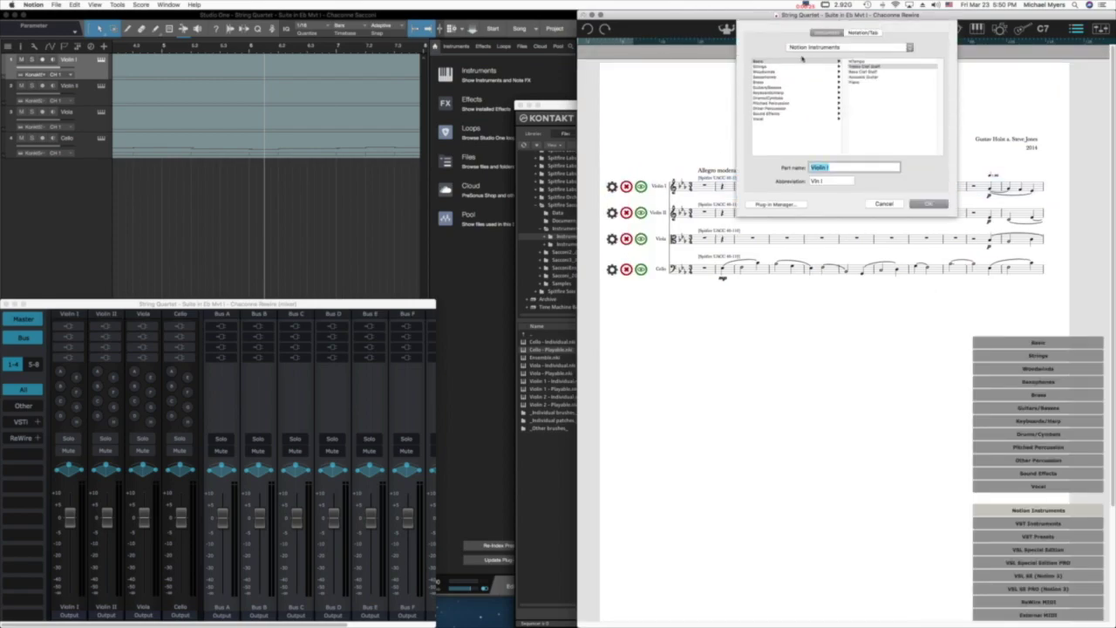
left_click(926, 206)
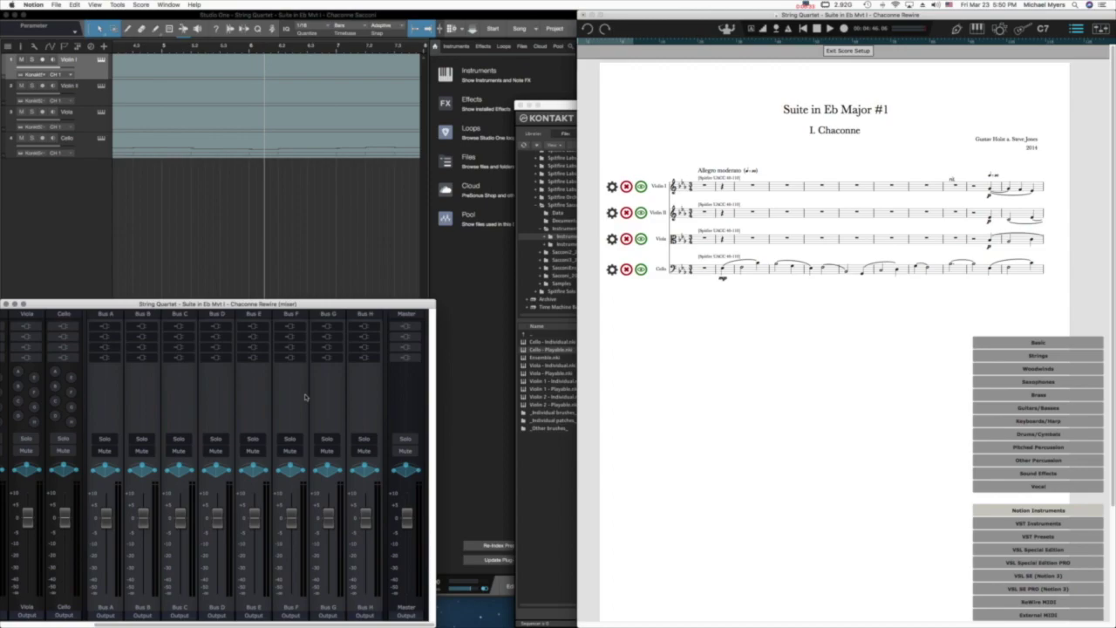
left_click(416, 451)
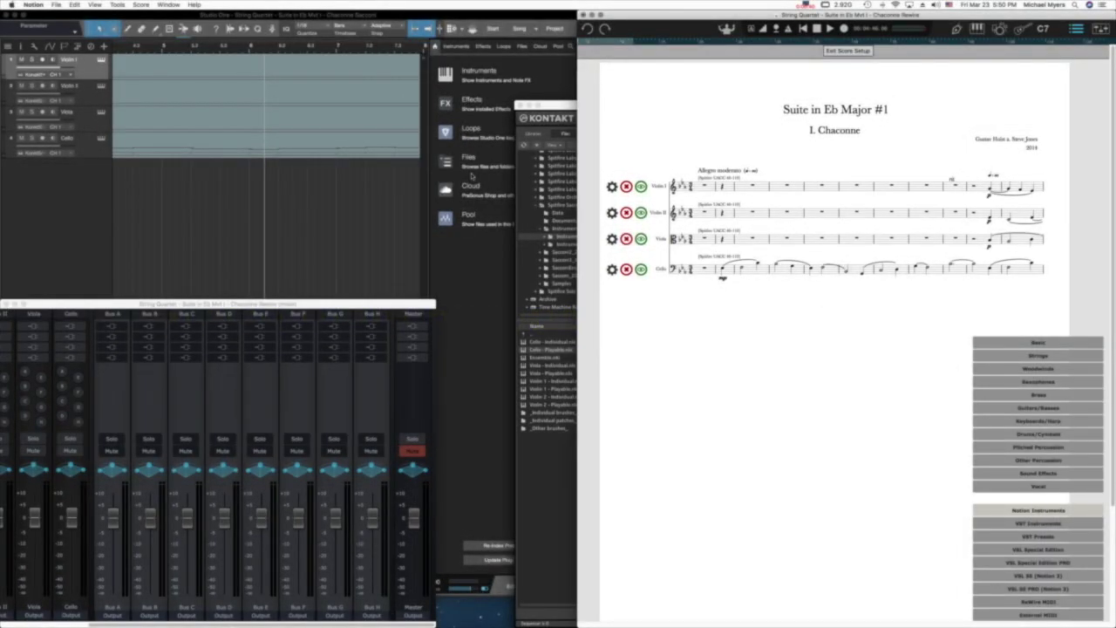
left_click(33, 4)
left_click(41, 62)
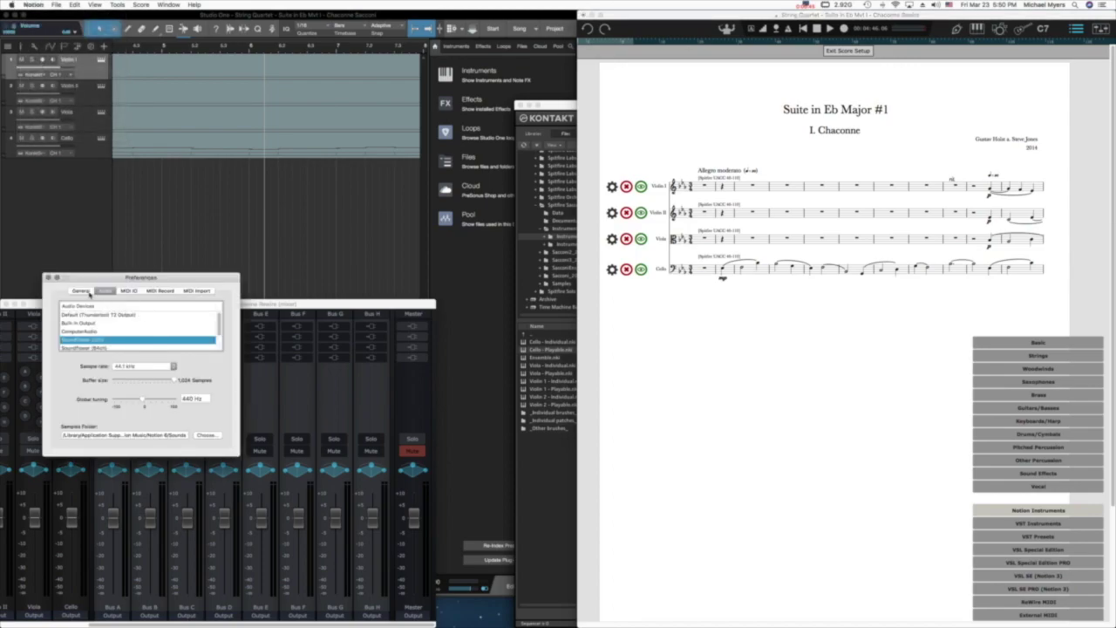
Enable ReWire in General preferences, authorize with the admin password, and accept the restart notice.
left_click(81, 291)
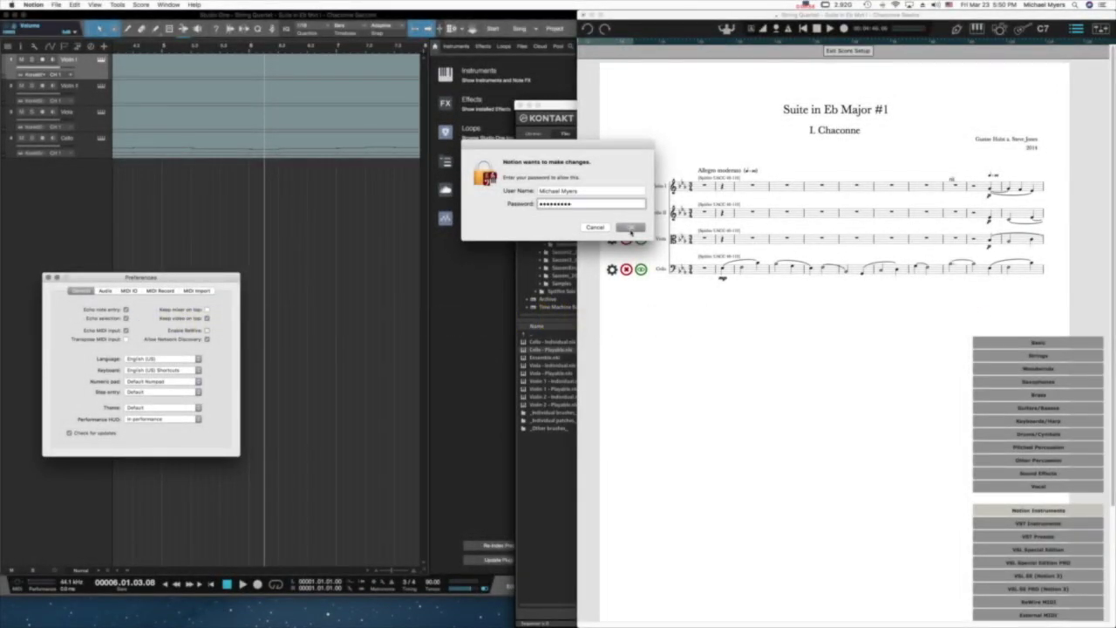
left_click(629, 227)
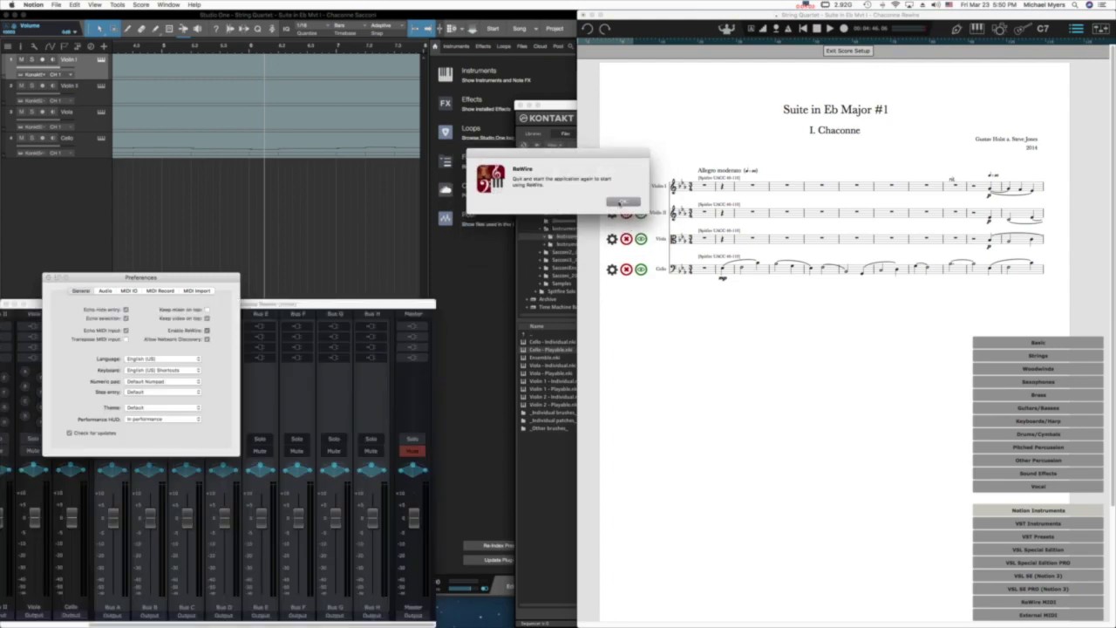
left_click(621, 202)
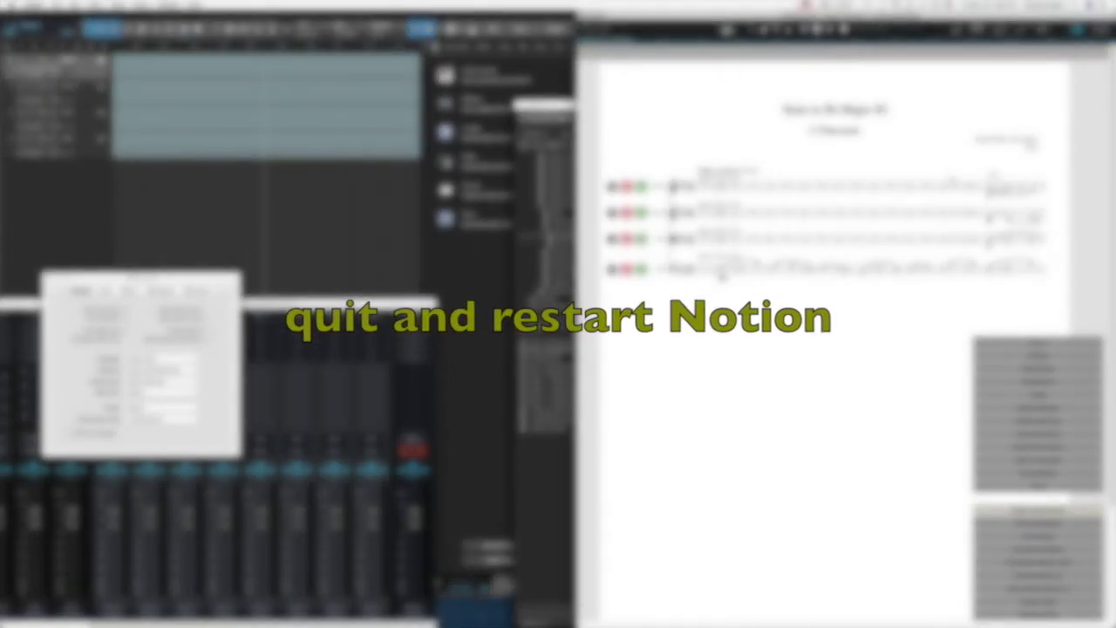
Quit Notion, saving the score's changes, so it can reopen with ReWire active.
left_click(55, 4)
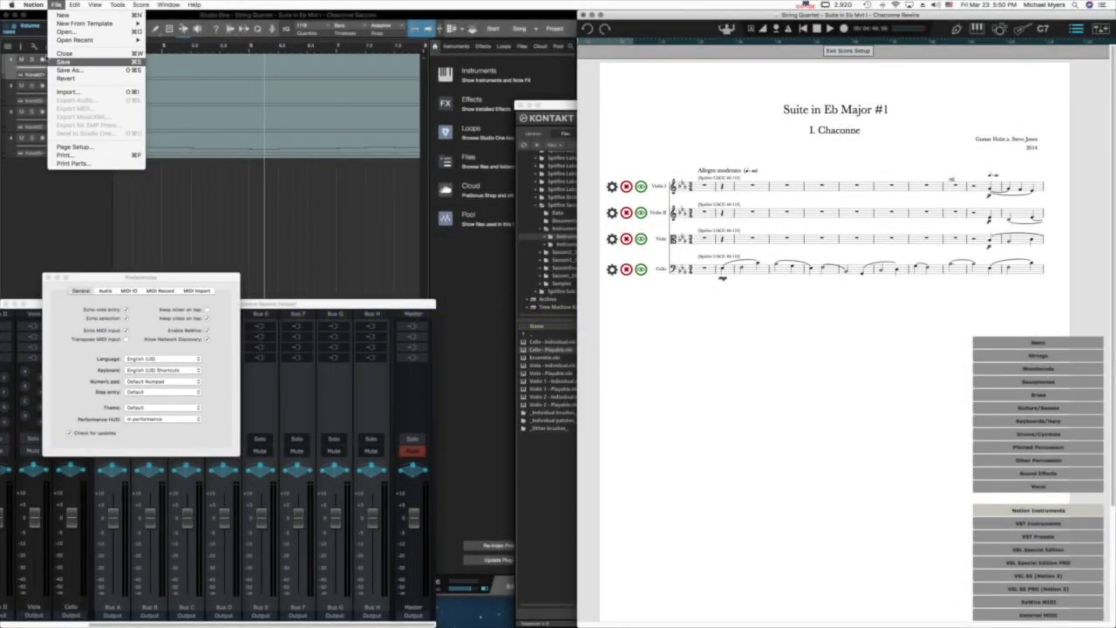
mouse_move(33, 4)
left_click(37, 135)
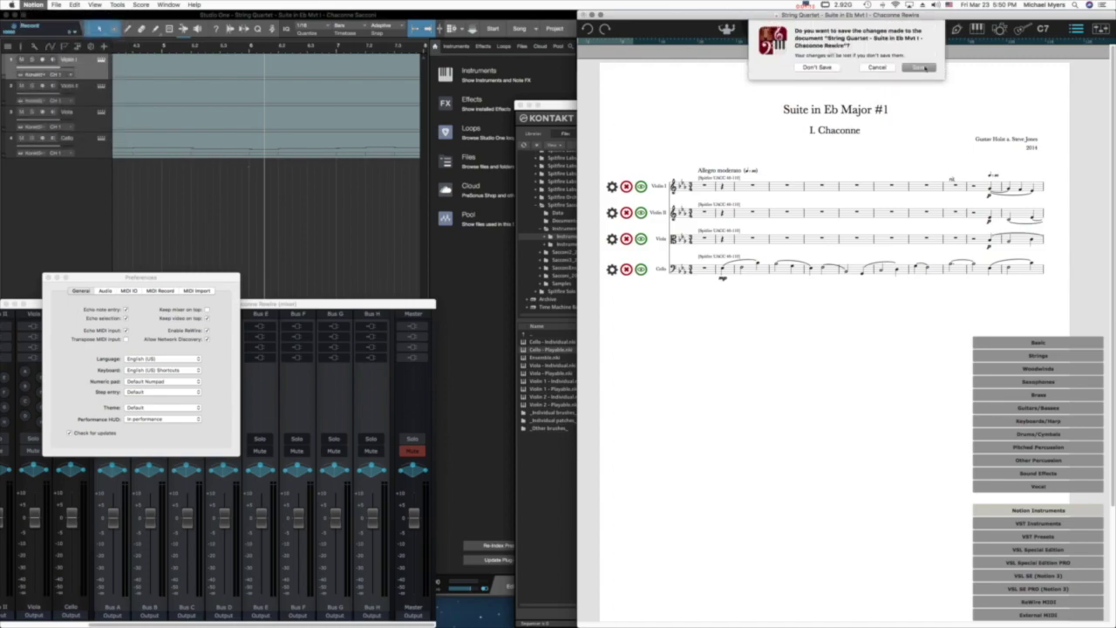
left_click(919, 68)
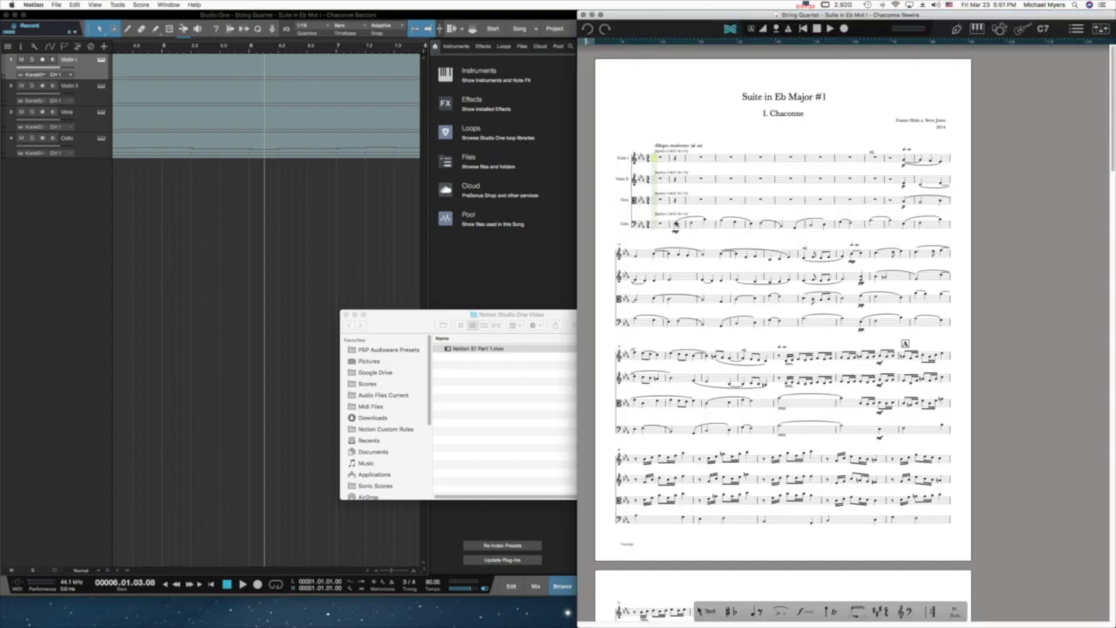
Add the Notion ReWire instrument from Studio One's Instruments browser as a new track.
left_click(495, 251)
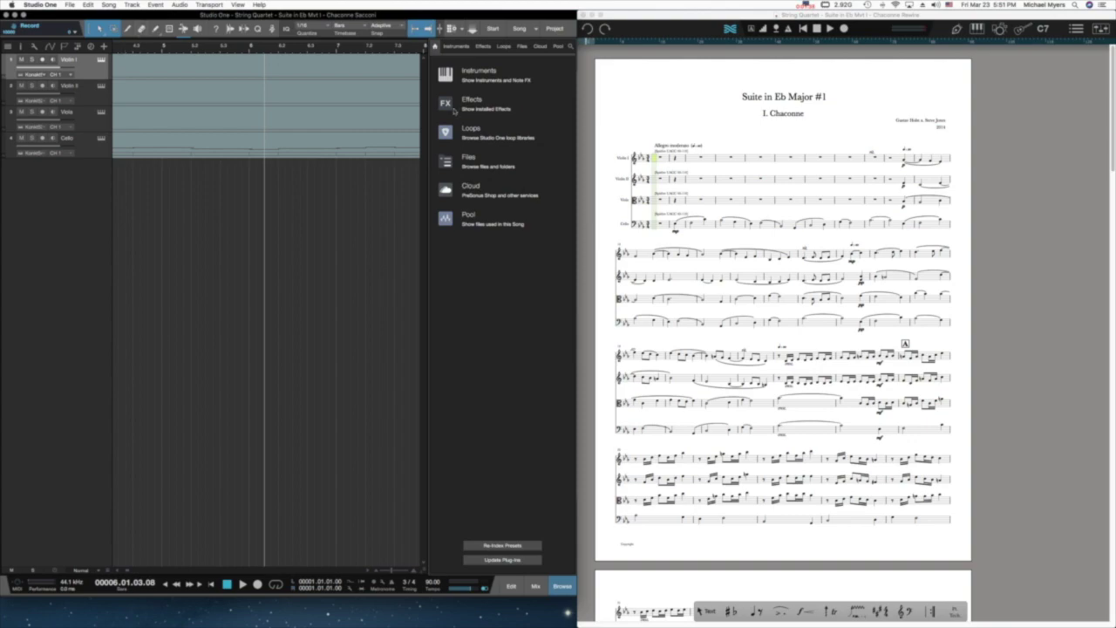
left_click(469, 73)
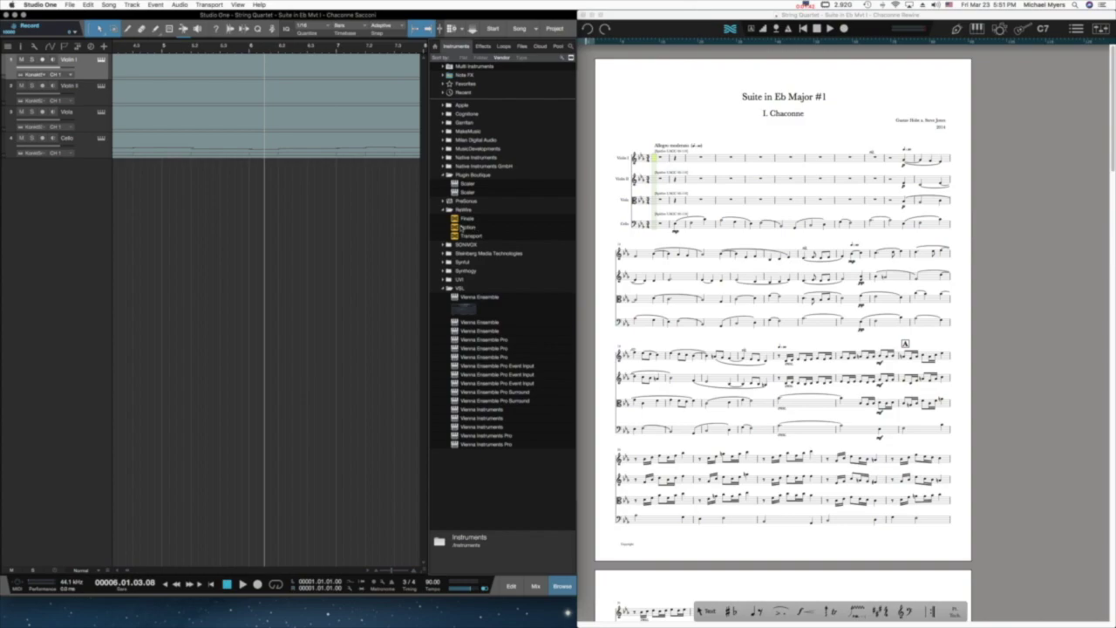
left_click_drag(465, 227, 38, 217)
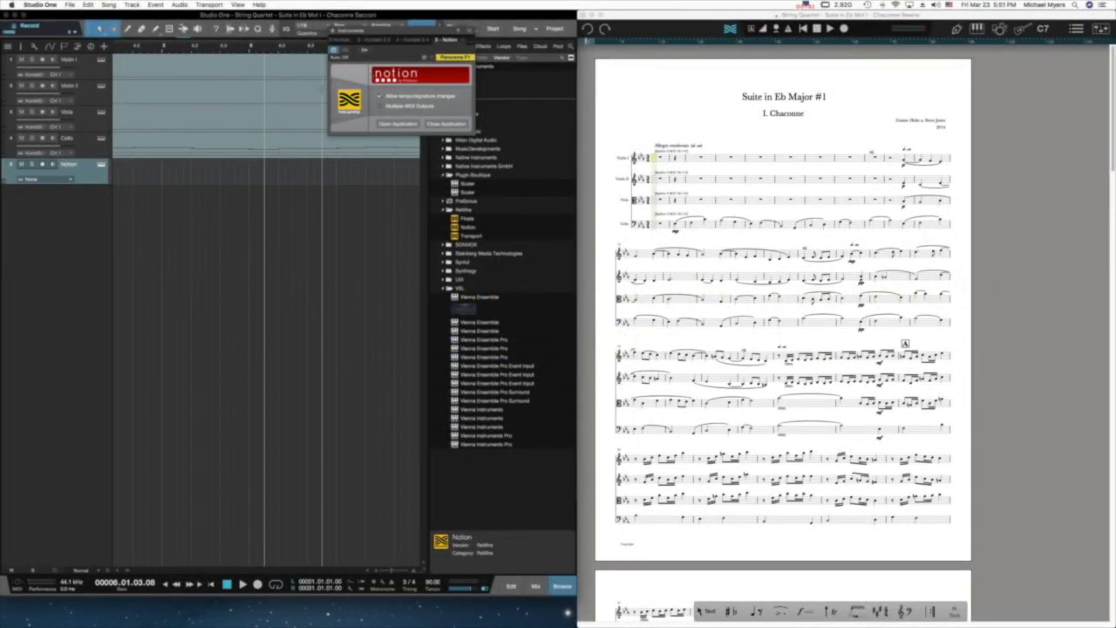
key("super+w")
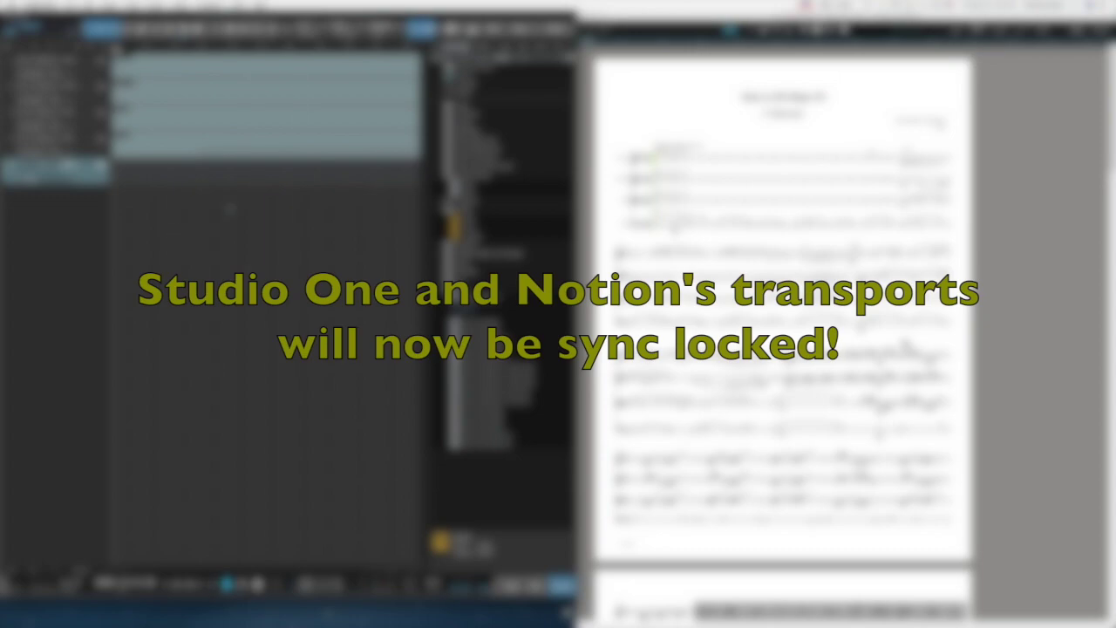
Play and stop the quartet twice, from Space and Notion's Play button, checking Studio One's playhead follows.
key("space")
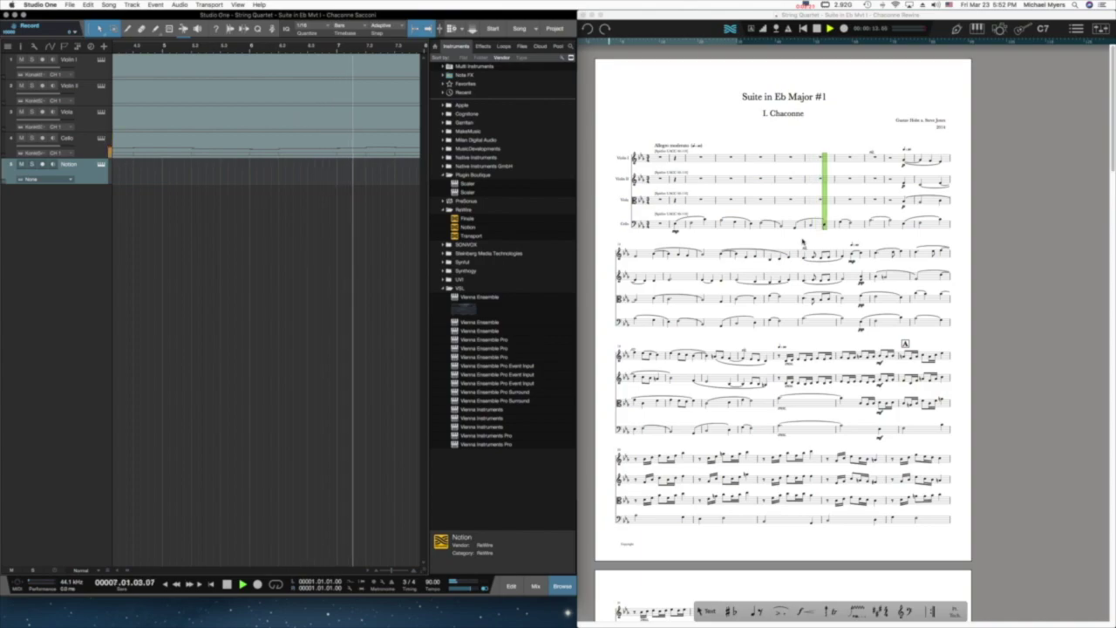
key("space")
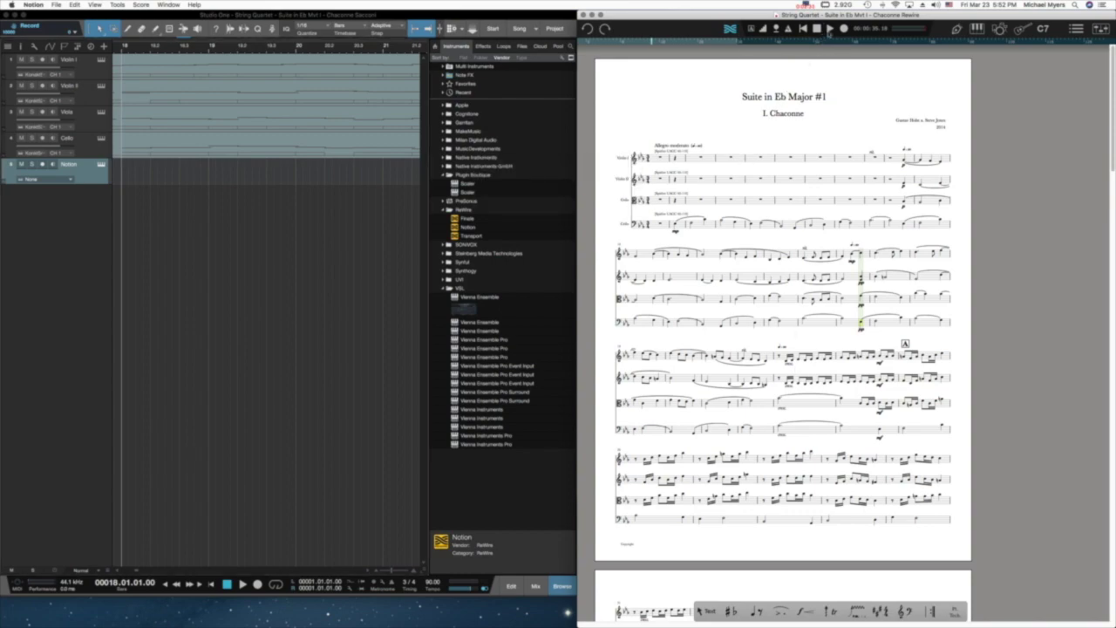
left_click(829, 29)
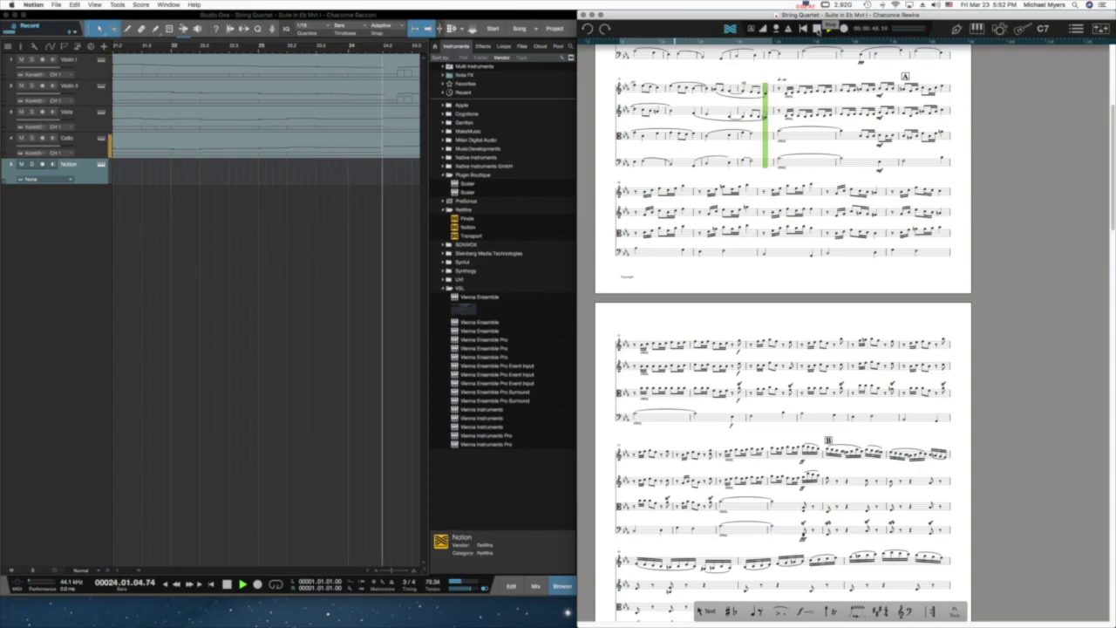
key("space")
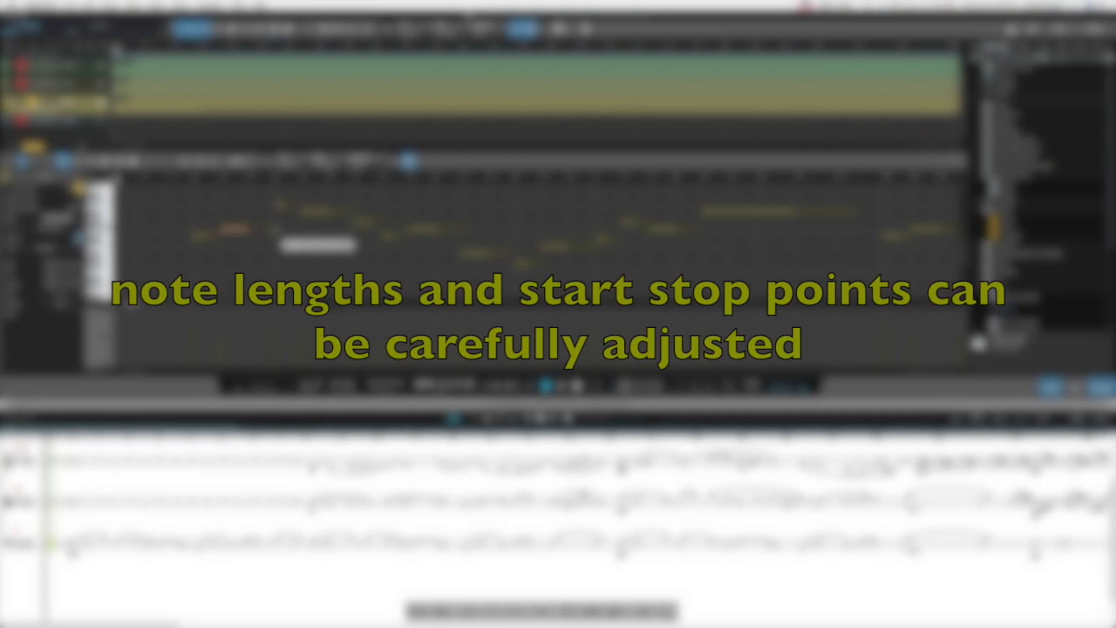
Edit the short cello note at bar 2, deselect it, and play the cello part back.
left_click(222, 238)
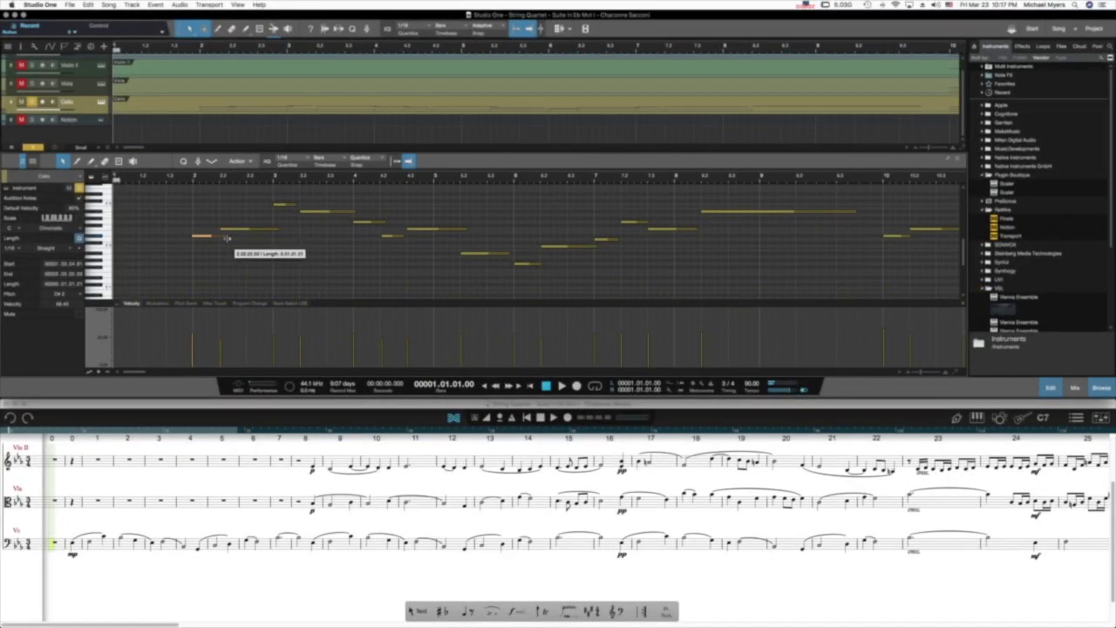
left_click(161, 215)
key("space")
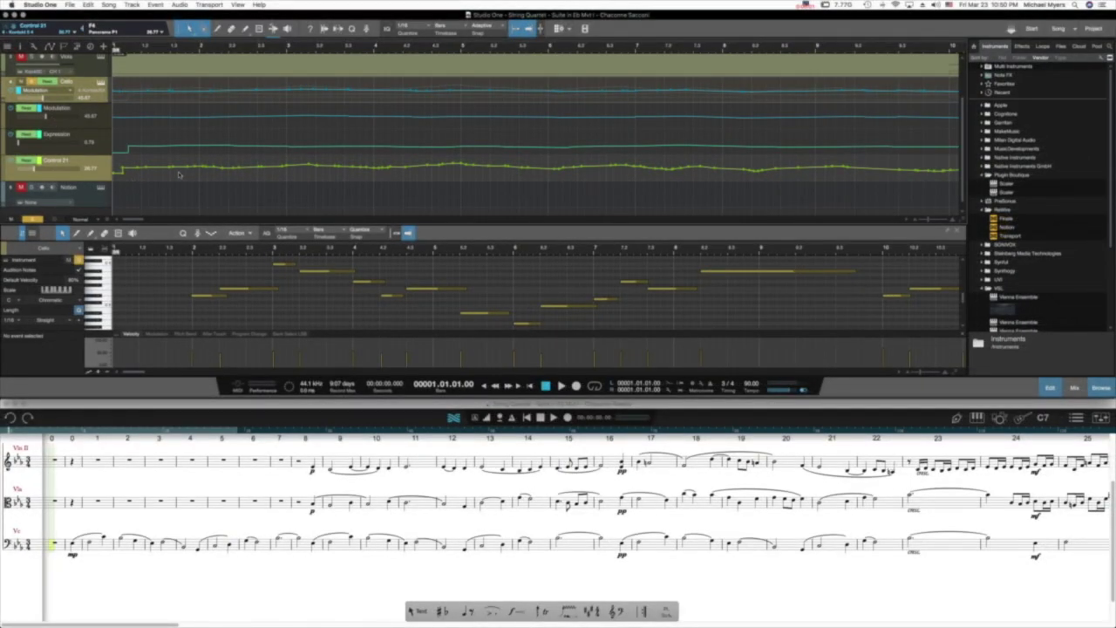
Record the cello's Modulation, Expression and Control 21 automation during playback, then play the finished mix.
key("space")
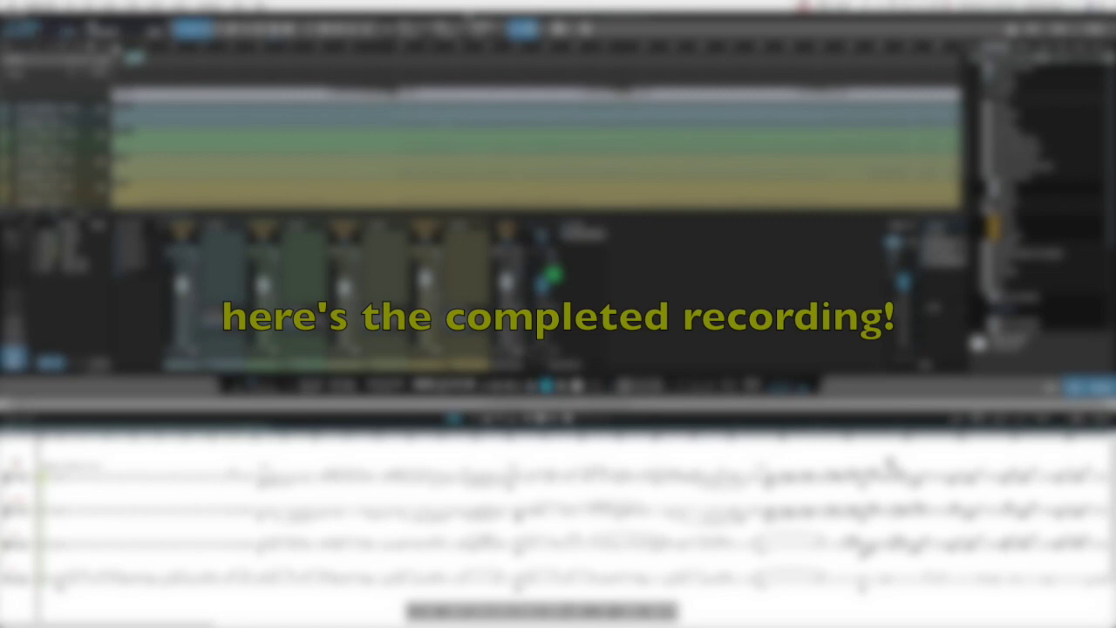
key("space")
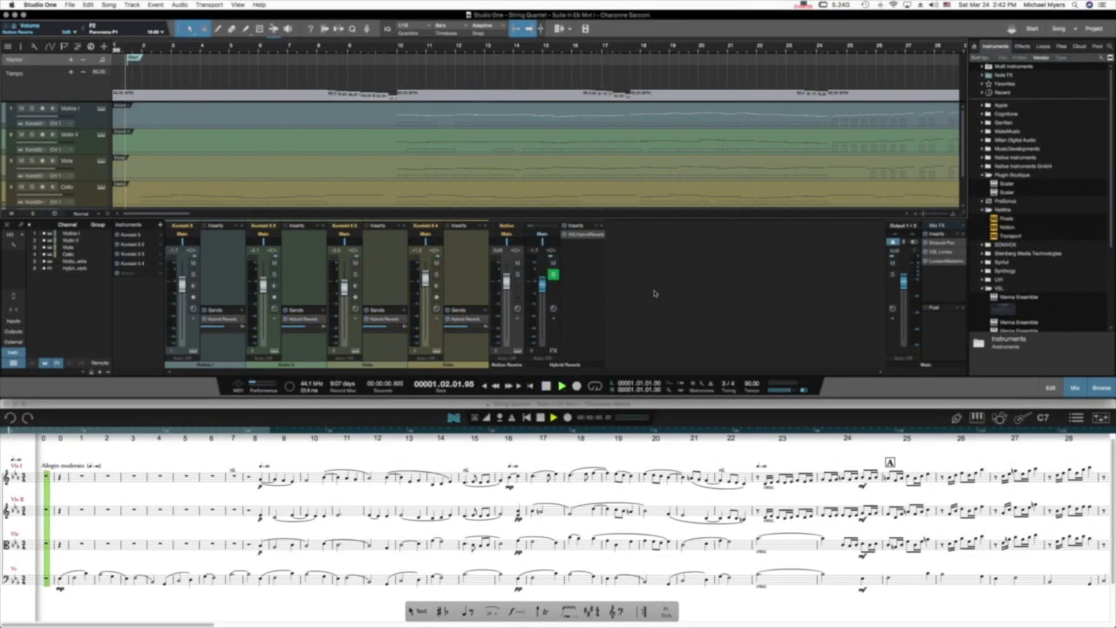